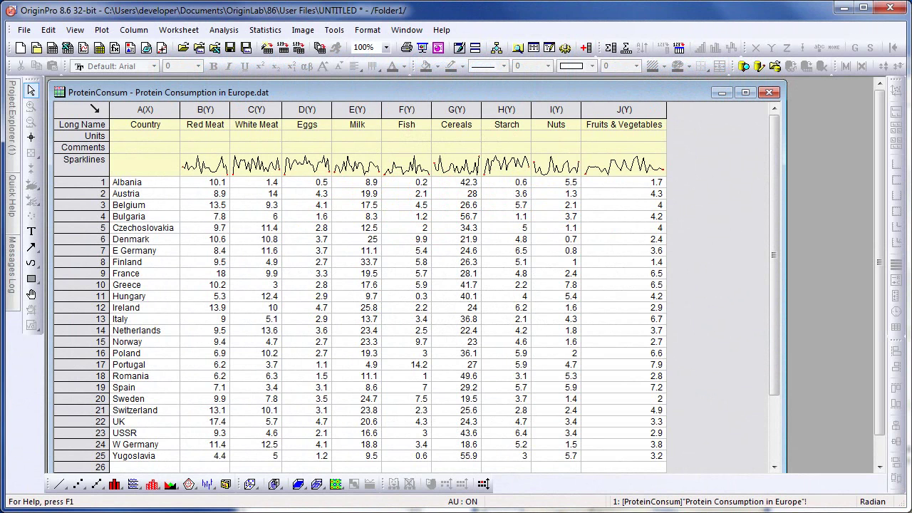
- Select the entire ProteinConsum worksheet of 25 countries and nine food columns
click(94, 109)
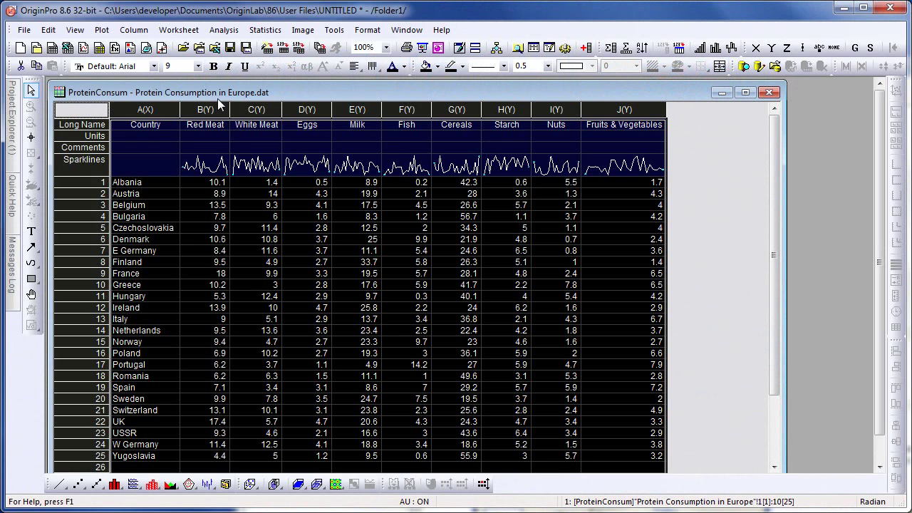
- Run Principal Component Analysis on the protein data with default settings: correlation matrix, 2 components
click(274, 32)
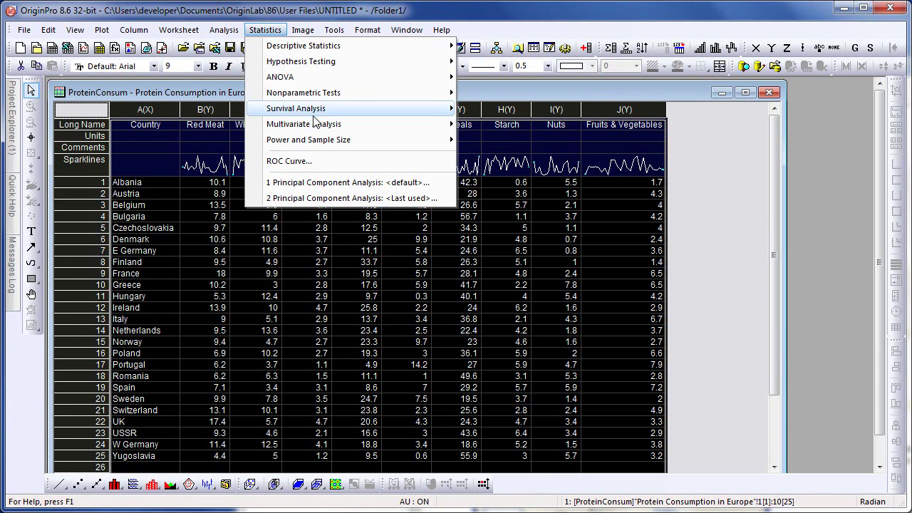
mouse_move(346, 126)
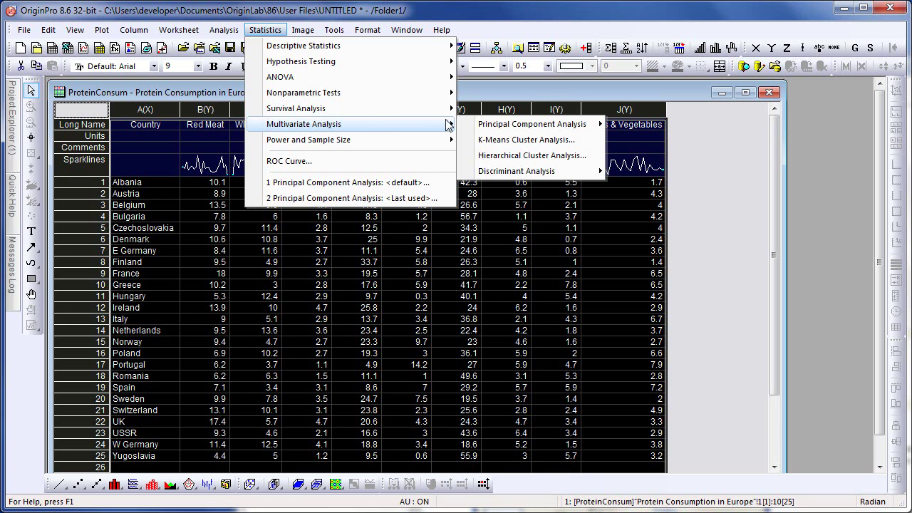
mouse_move(506, 129)
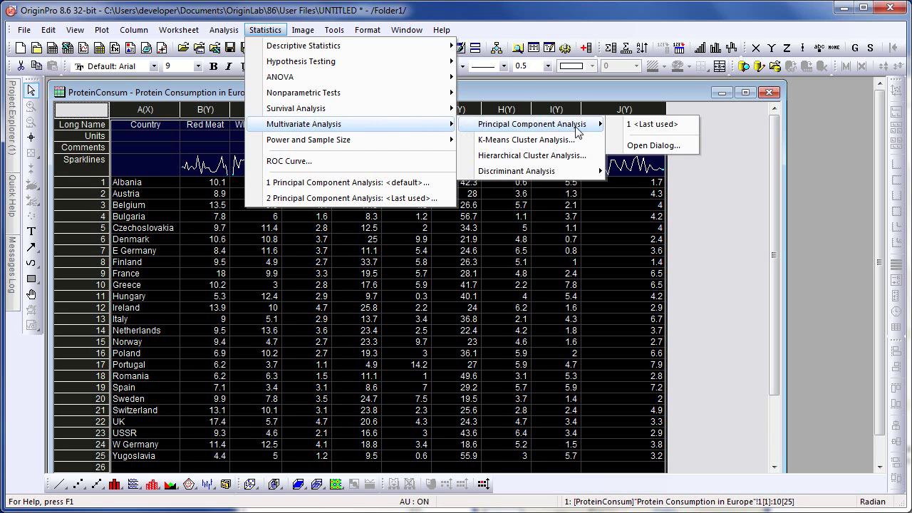
click(666, 146)
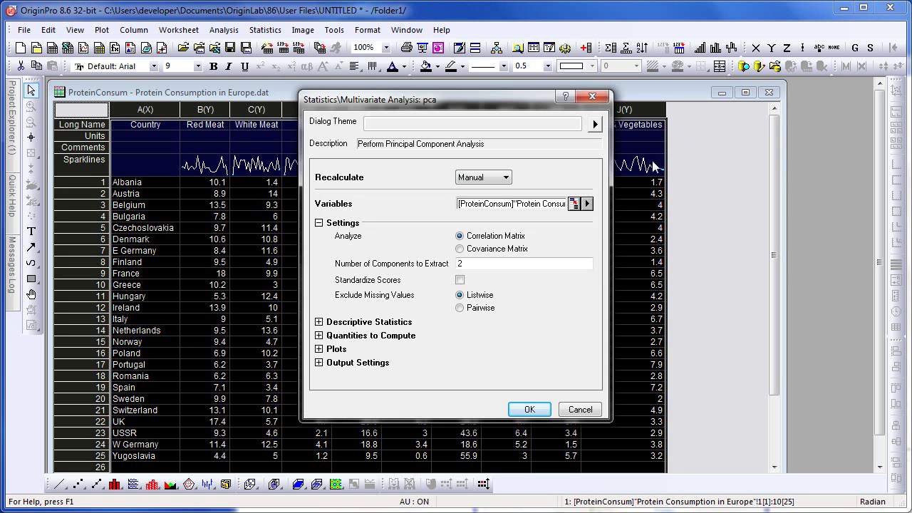
click(530, 410)
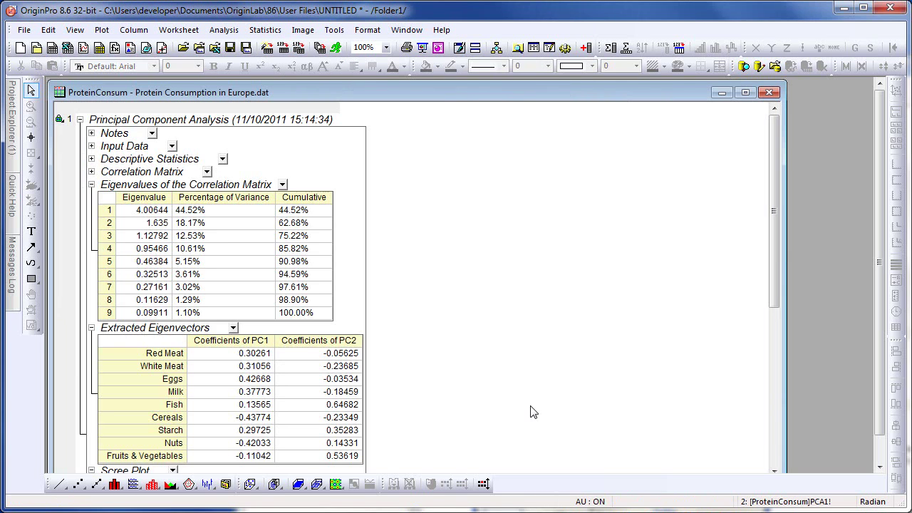
- Maximize the workbook and switch between the data sheet and the PCA1 results sheet
double_click(483, 93)
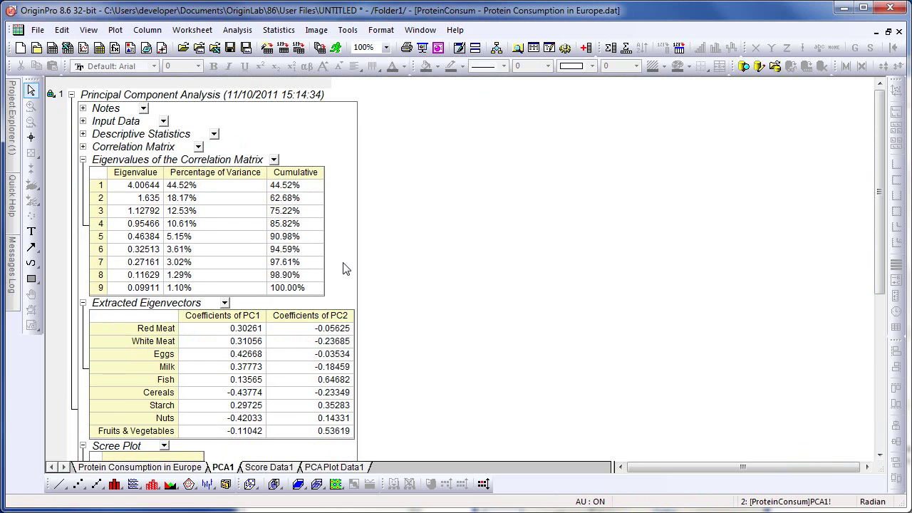
click(161, 468)
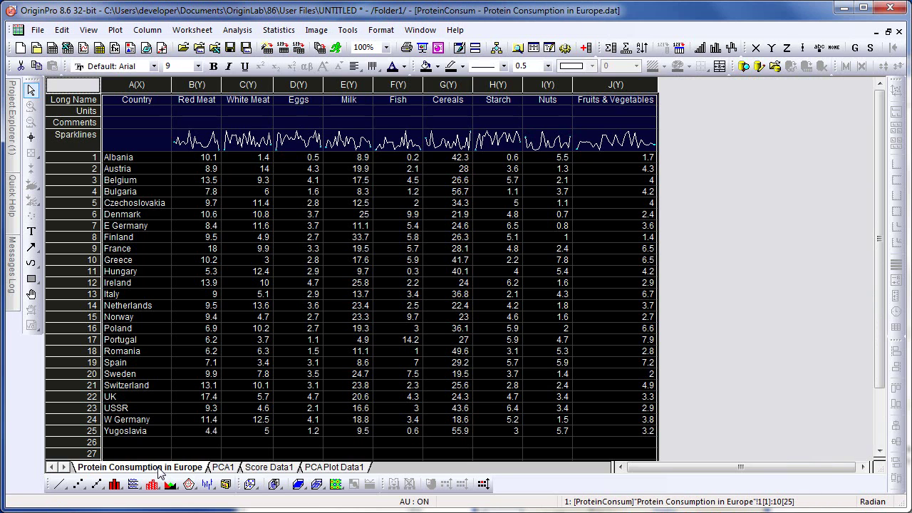
click(221, 467)
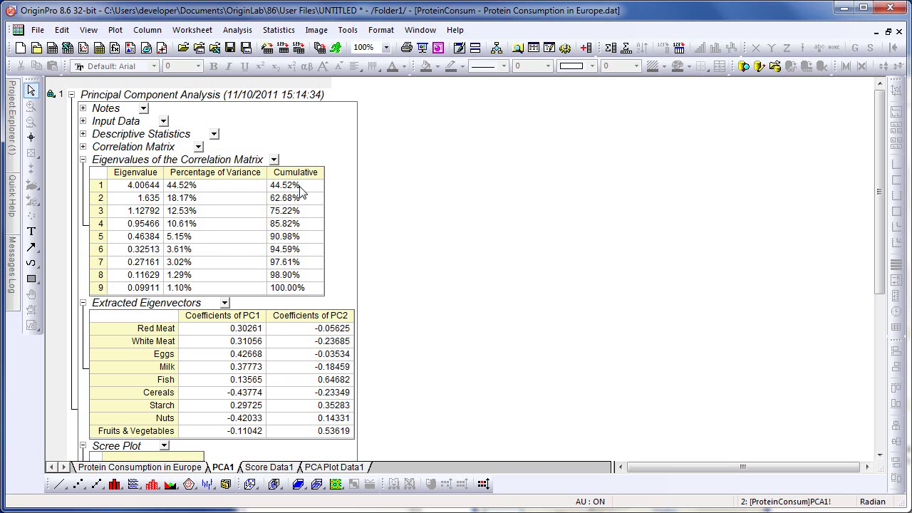
- Check the 85.82% cumulative variance at component 4, then scroll down the PCA1 report
click(308, 226)
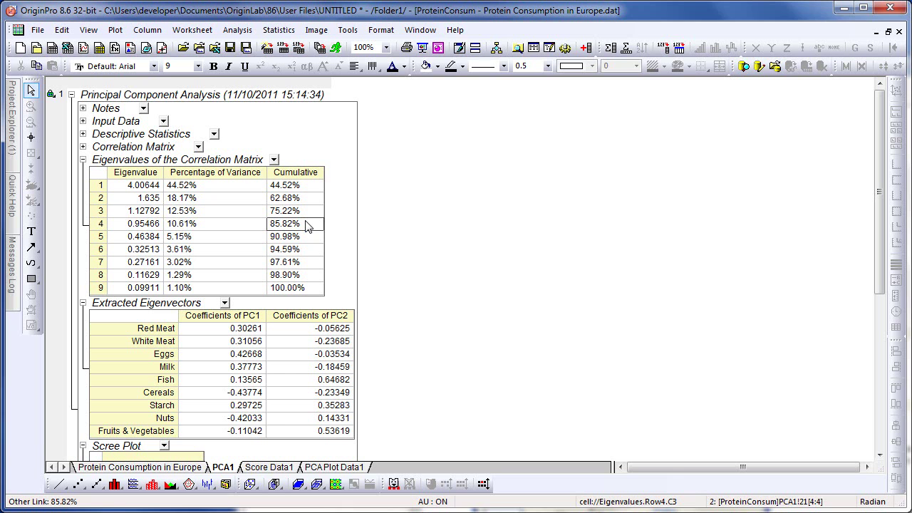
click(434, 288)
scroll(435, 289, down, 3)
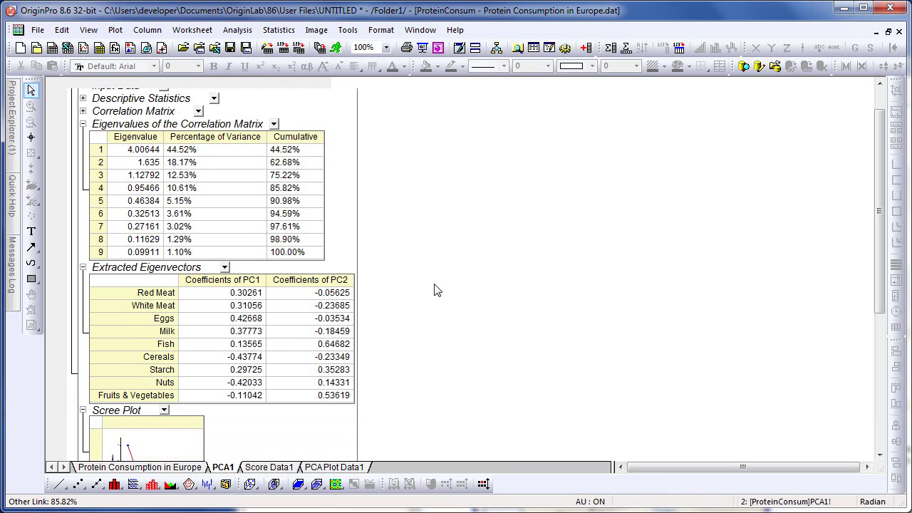
scroll(438, 289, down, 4)
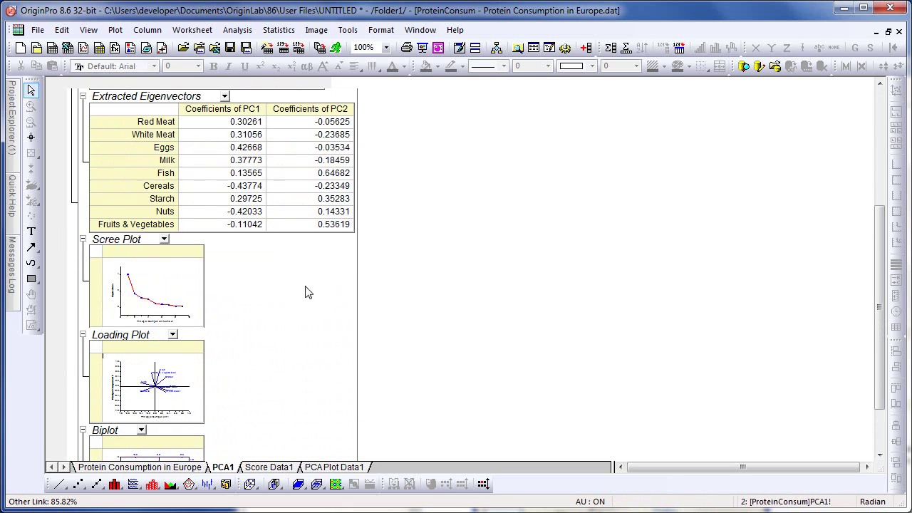
double_click(171, 288)
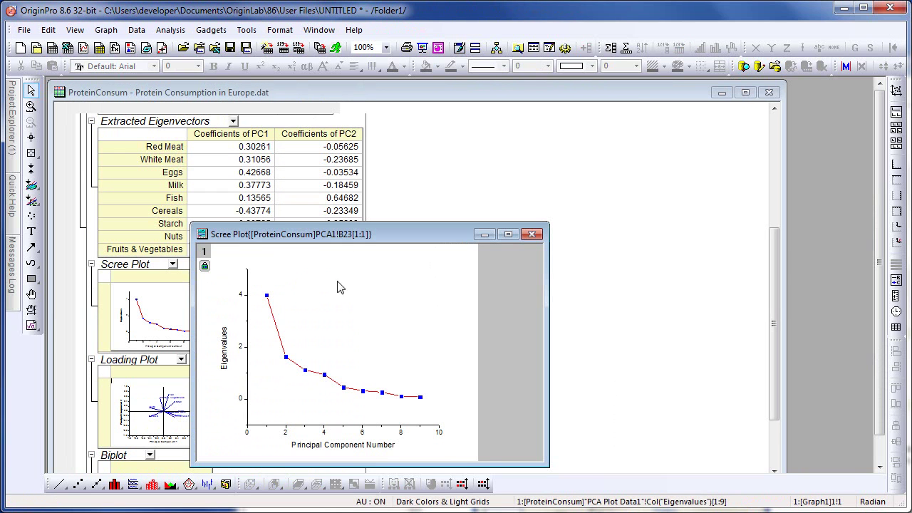
drag(413, 235, 464, 159)
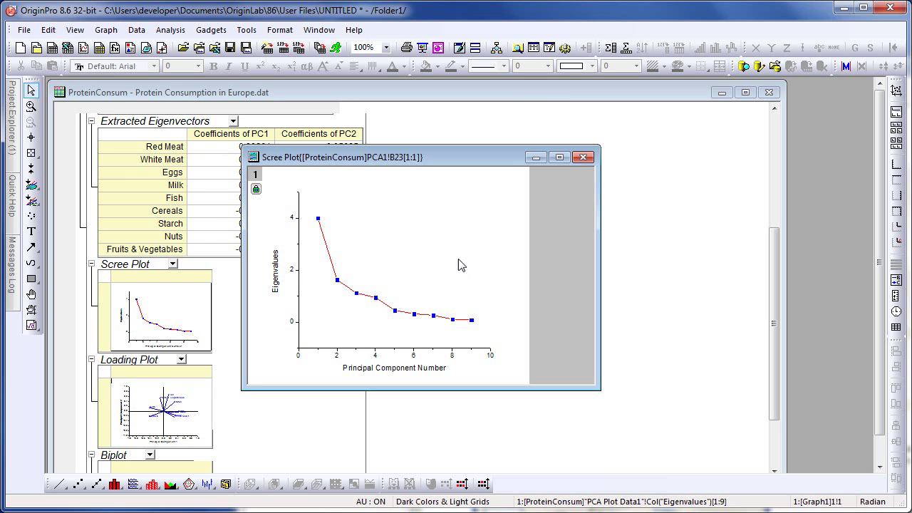
click(582, 157)
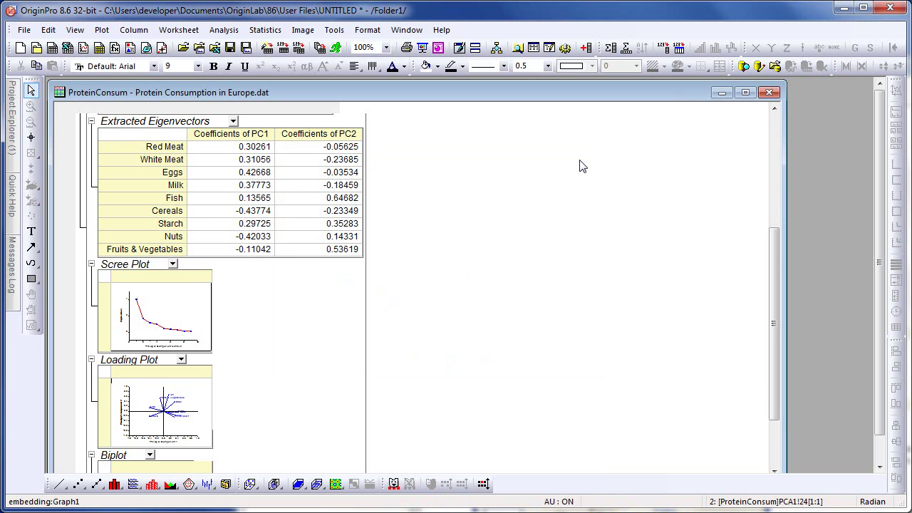
drag(773, 250, 775, 136)
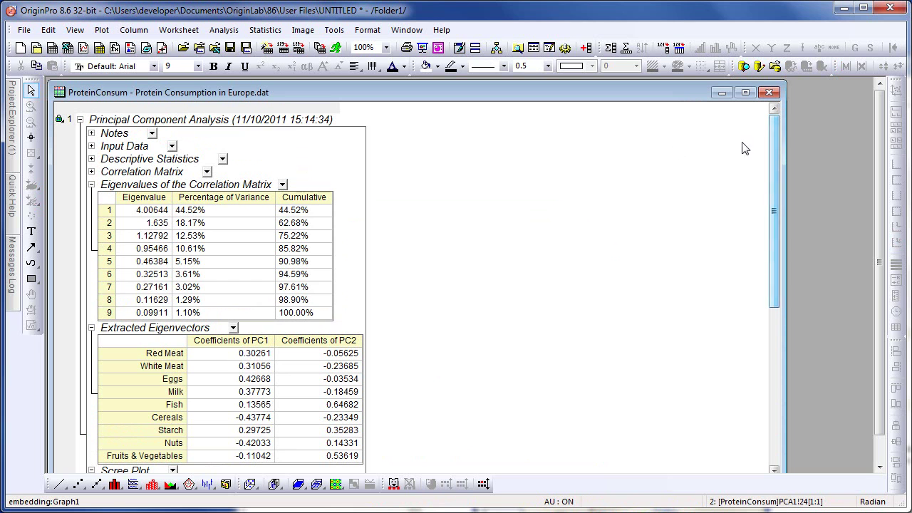
- Reopen the PCA settings and change the number of extracted components from 2 to 4
click(62, 122)
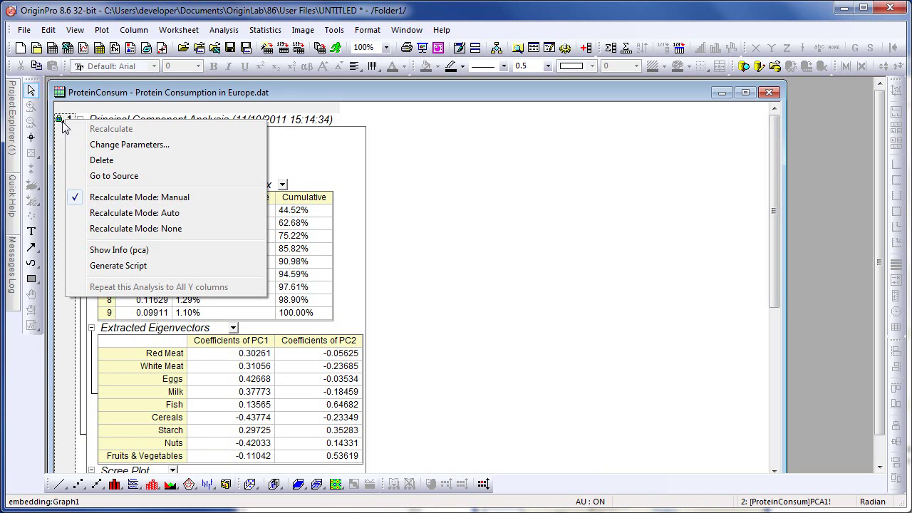
click(171, 146)
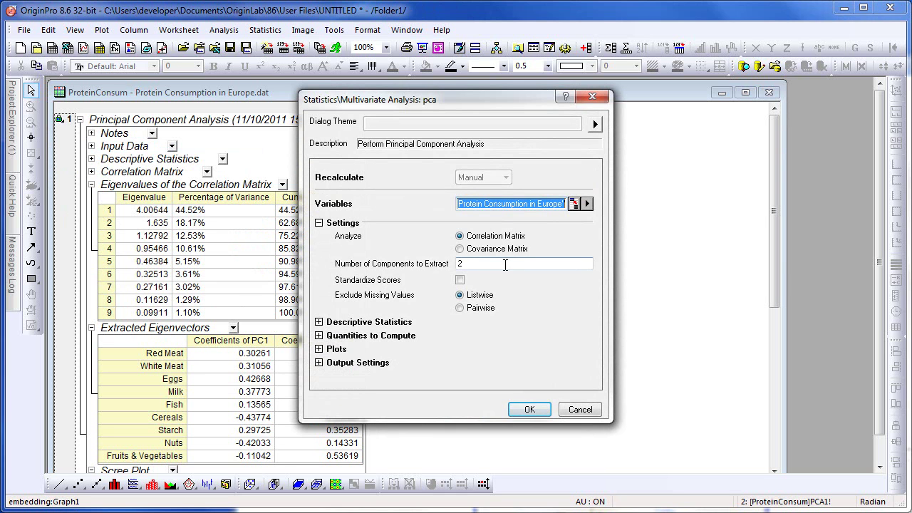
click(460, 263)
drag(460, 263, 454, 264)
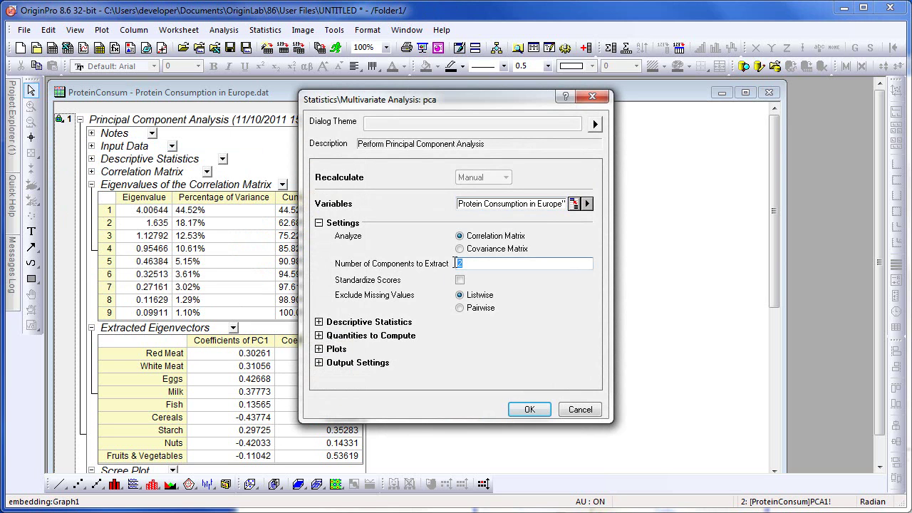
text(4)
- Turn on scree, loading and biplot outputs with PC1 on the X axis, and rerun the PCA
click(319, 349)
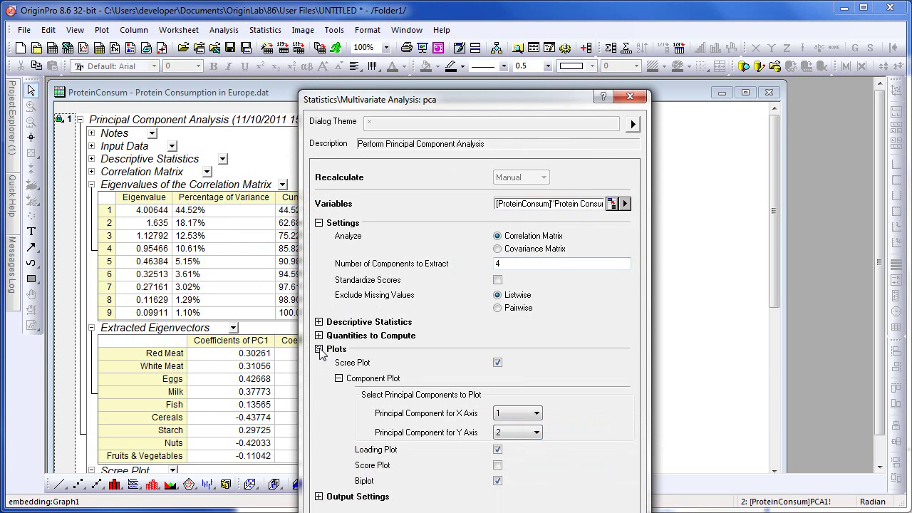
drag(485, 103, 490, 28)
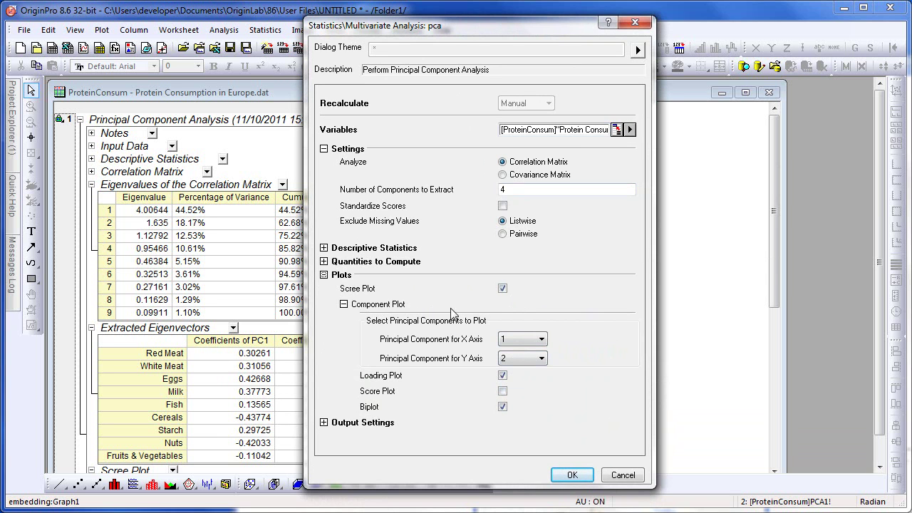
click(542, 340)
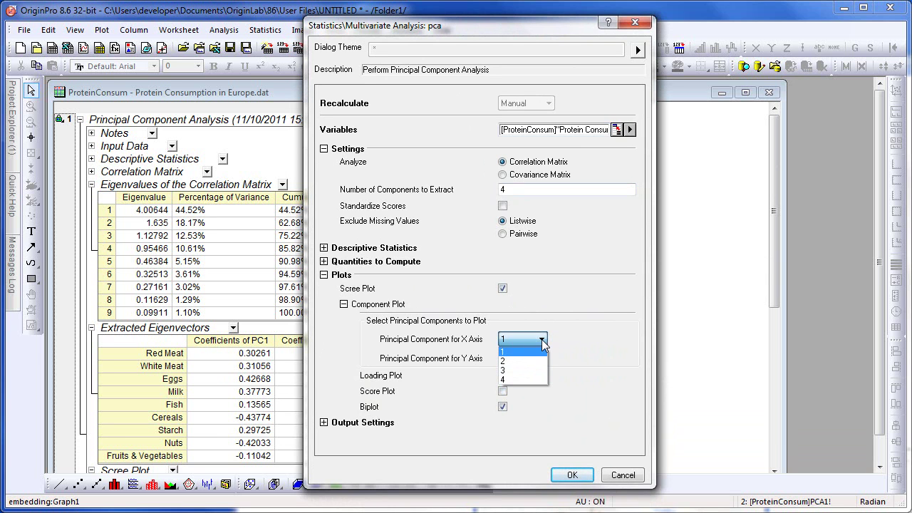
click(556, 341)
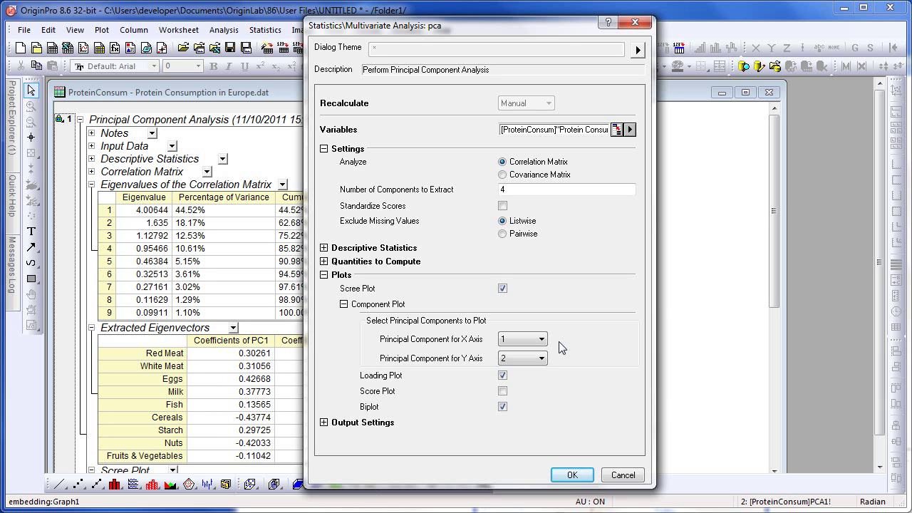
click(568, 476)
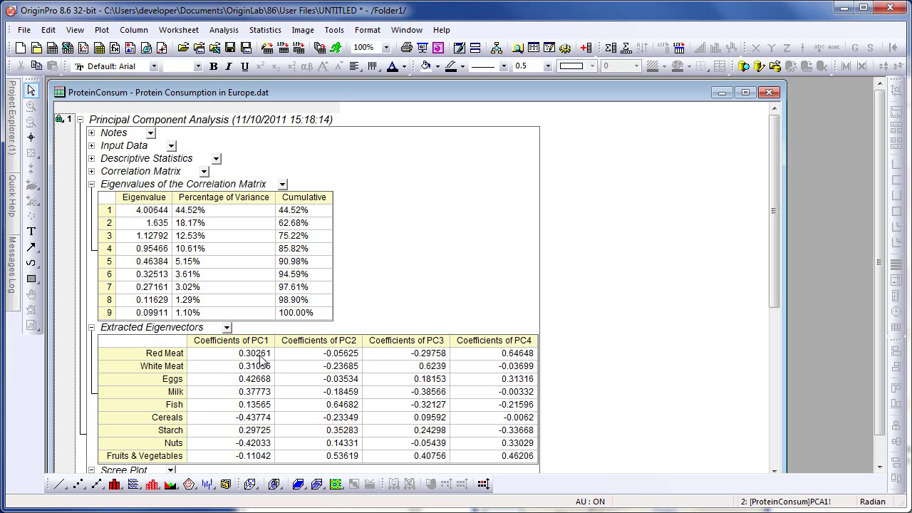
- Read the PC1 White Meat and Milk and PC2 Fish and Fruits & Vegetables coefficients
click(261, 366)
click(262, 367)
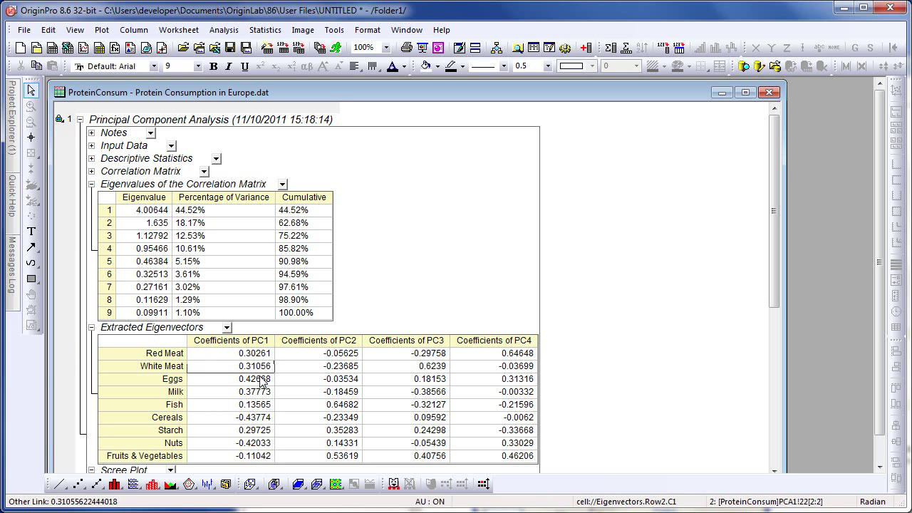
click(261, 392)
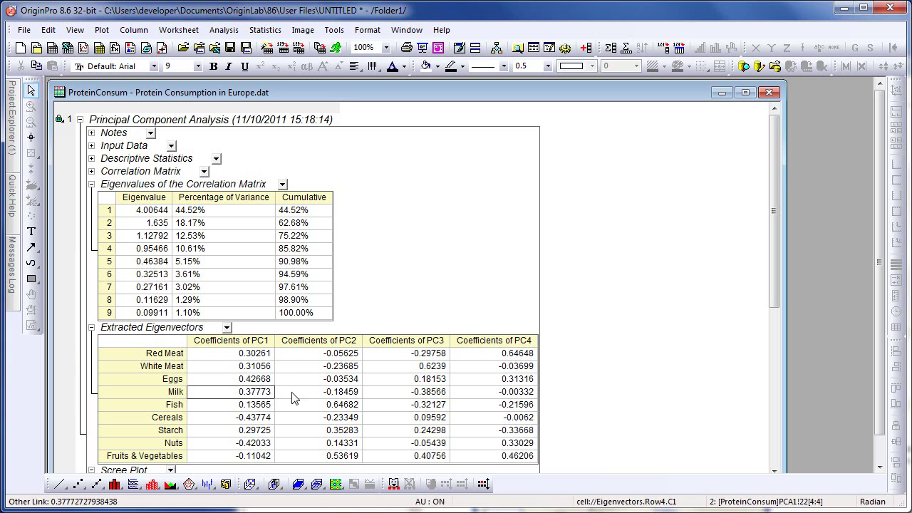
click(333, 404)
click(332, 457)
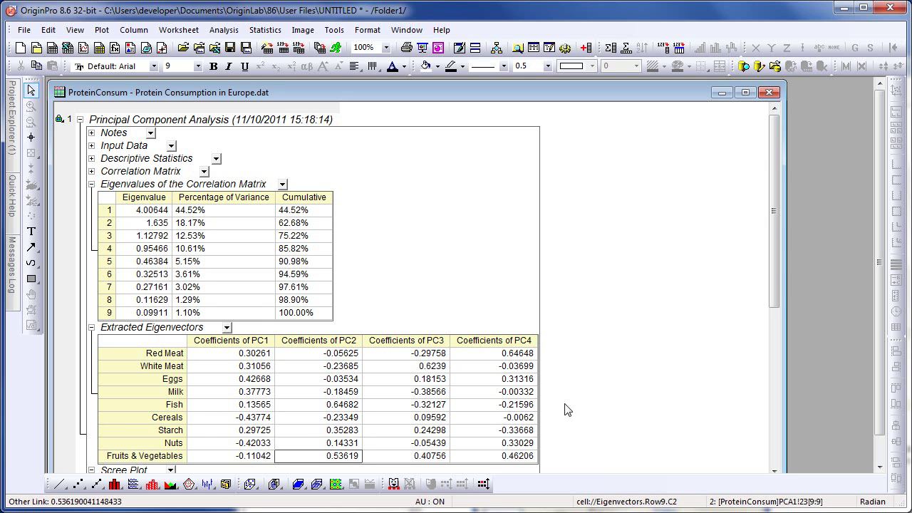
- Scroll down the report and open the Loading Plot result
scroll(570, 408, down, 3)
scroll(575, 408, down, 5)
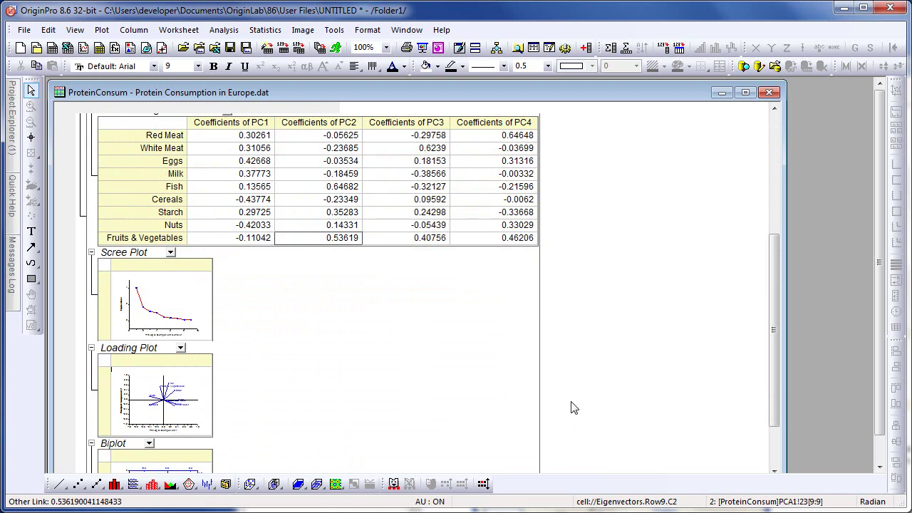
click(191, 397)
double_click(191, 396)
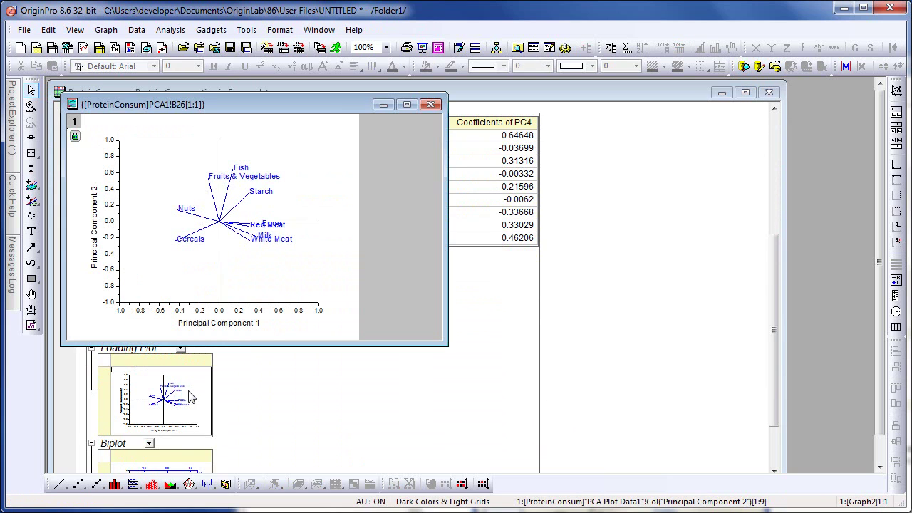
double_click(332, 109)
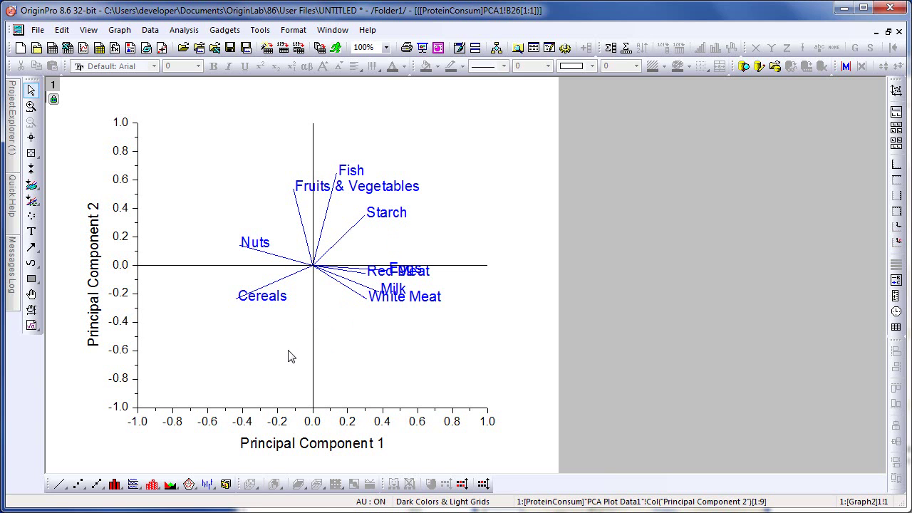
click(899, 32)
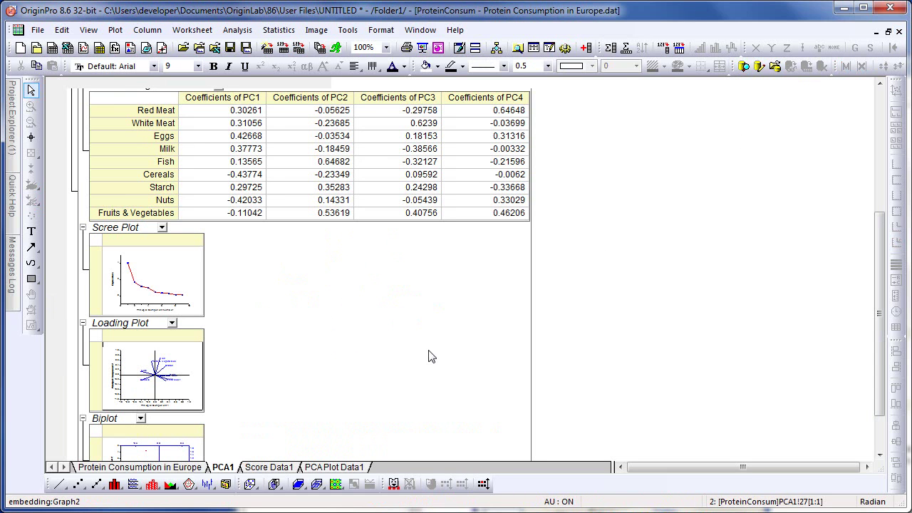
scroll(428, 356, down, 3)
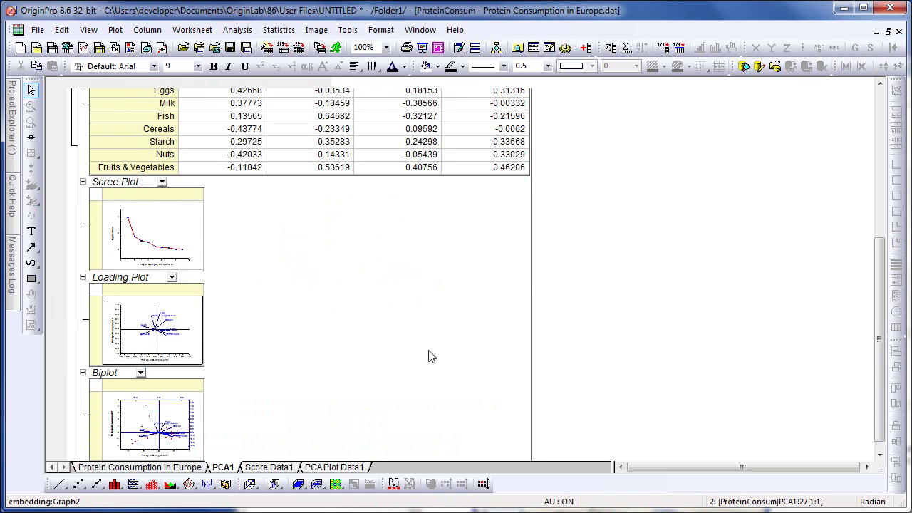
- Open the biplot as a maximized graph and bring up Plot Details for its red score points
double_click(171, 418)
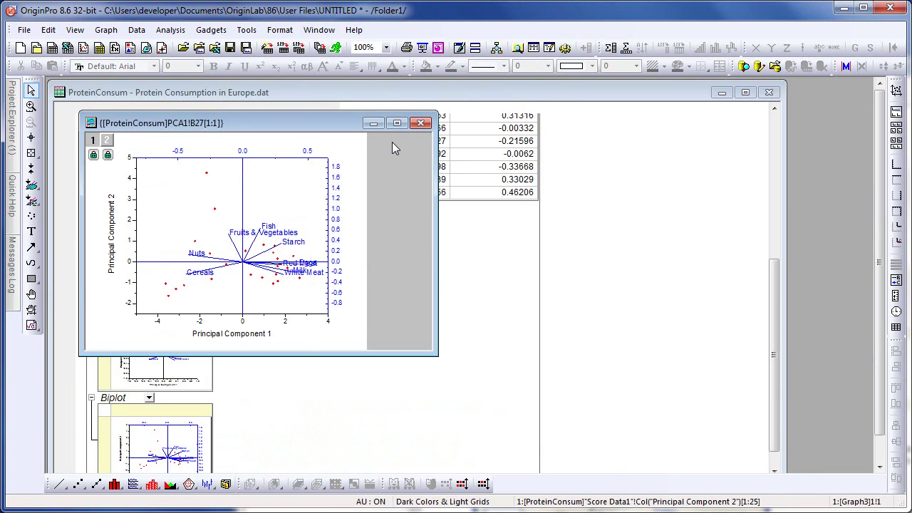
click(396, 124)
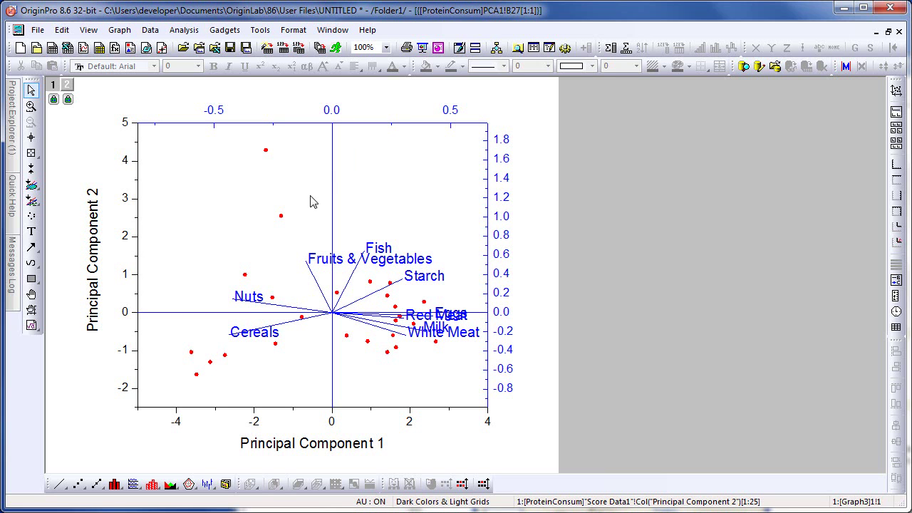
double_click(282, 219)
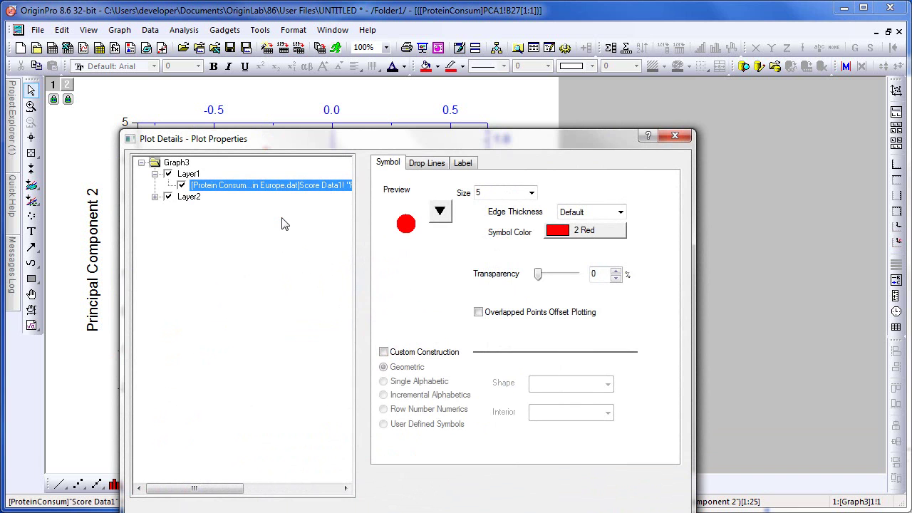
- Enable score-point labels with Label Form Col("Country") so each point shows its country name
drag(428, 139, 479, 64)
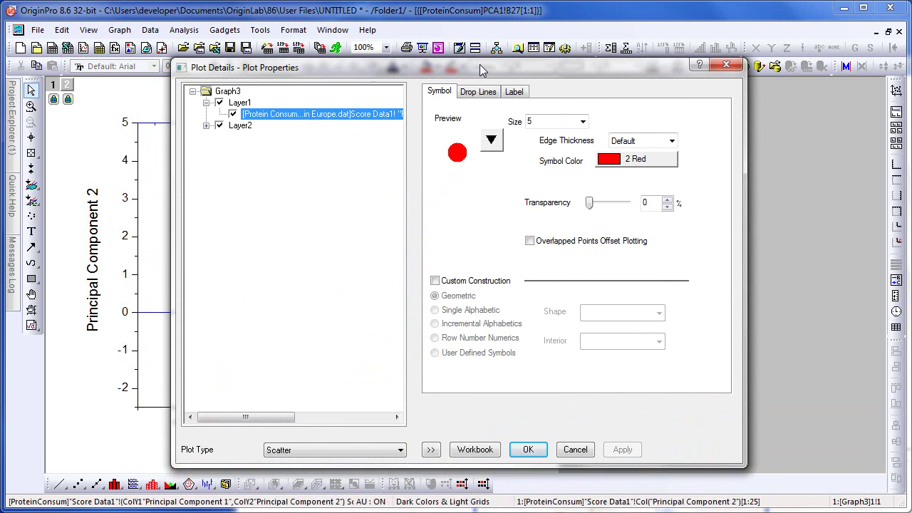
click(514, 94)
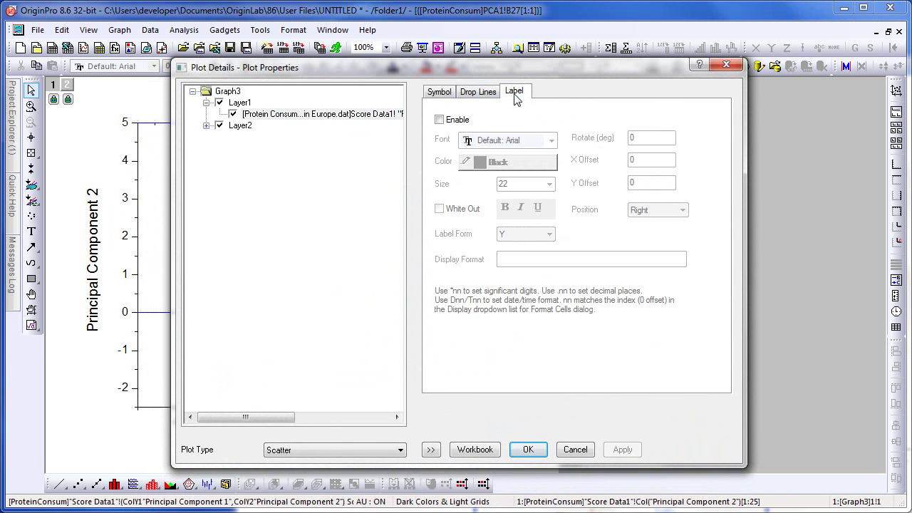
click(458, 123)
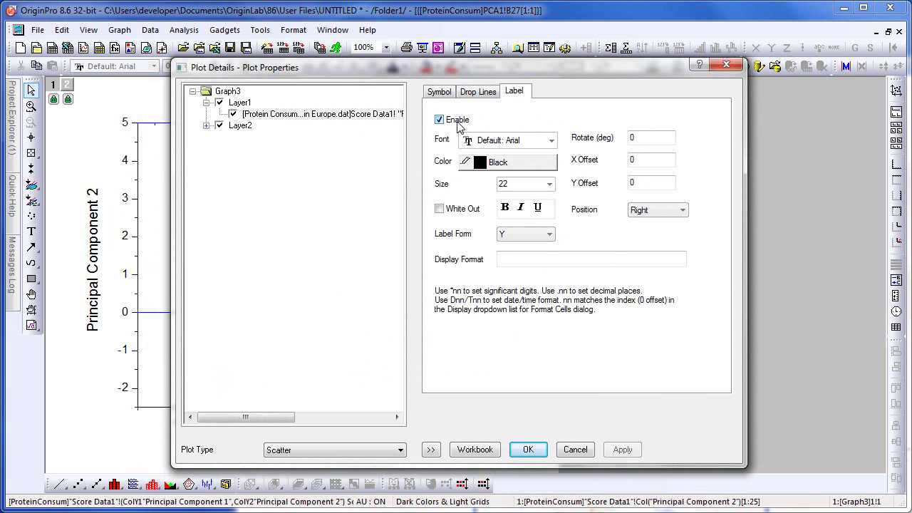
click(542, 236)
click(539, 413)
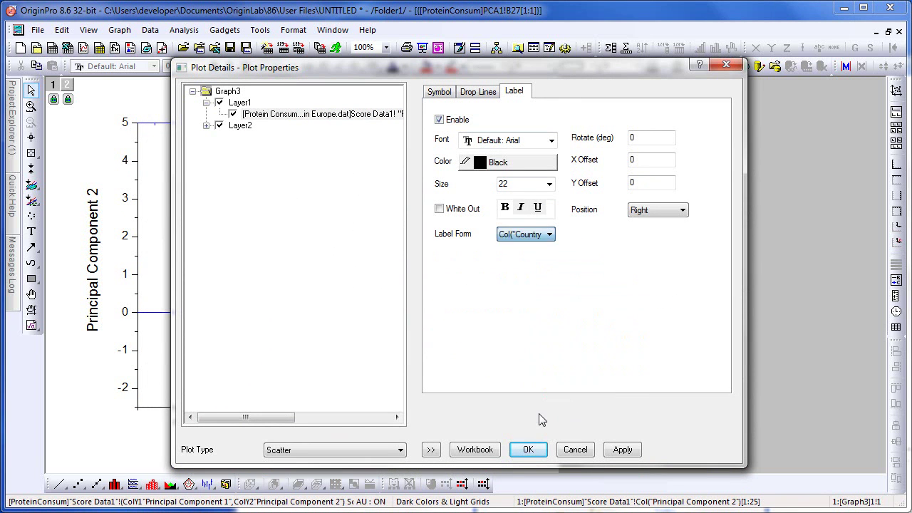
click(529, 449)
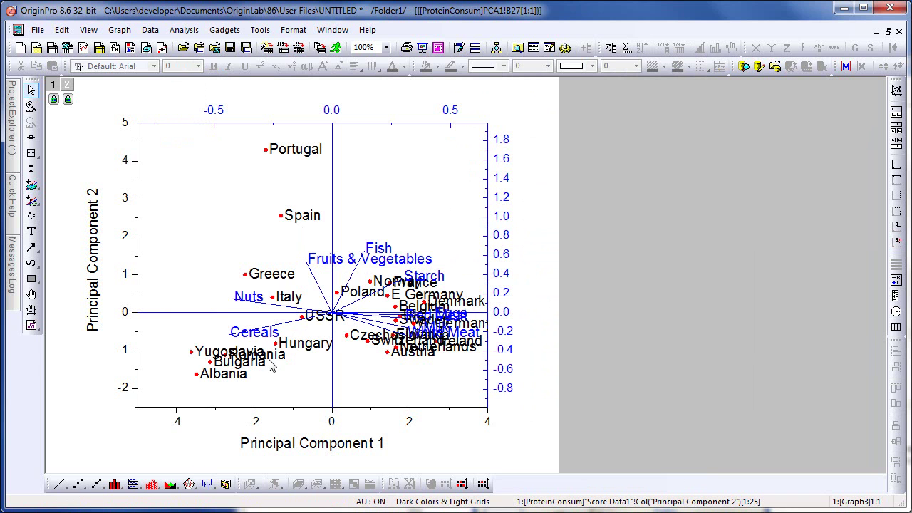
- Reduce the biplot's country label size from 22 to 18
double_click(302, 154)
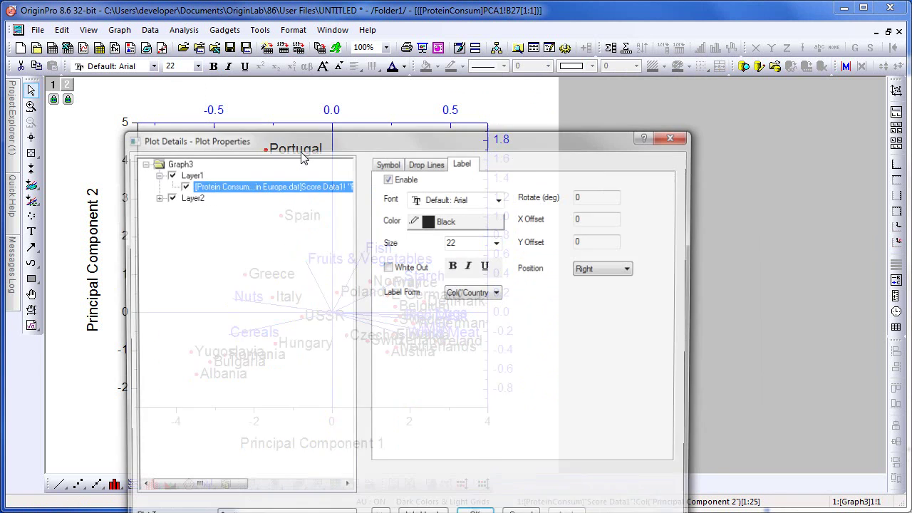
click(498, 244)
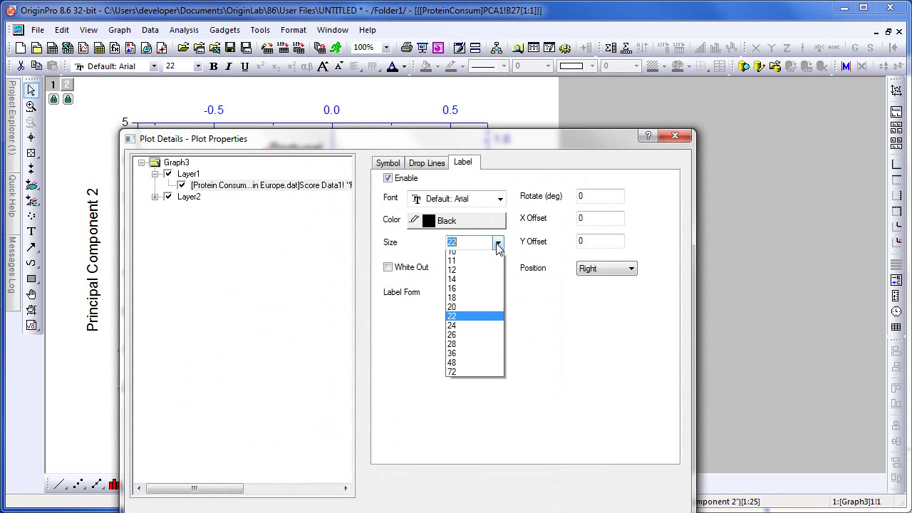
click(482, 325)
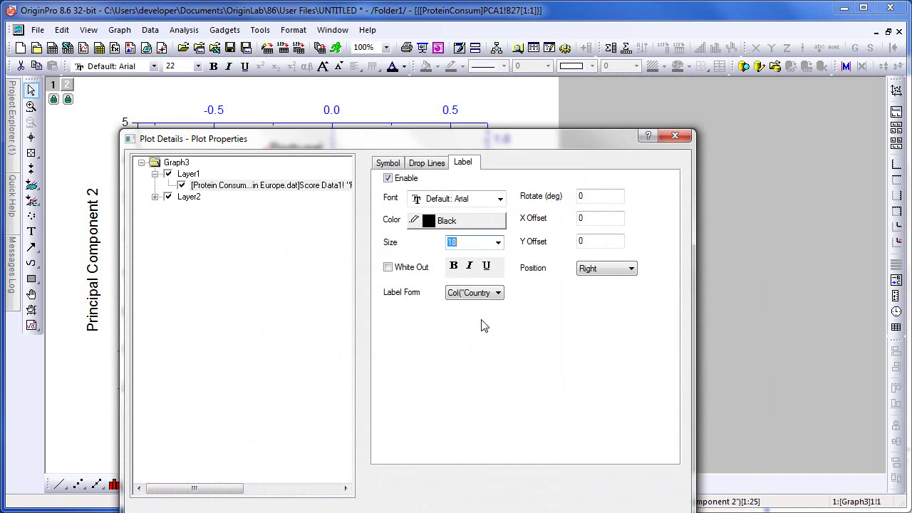
drag(531, 141, 575, 54)
click(536, 440)
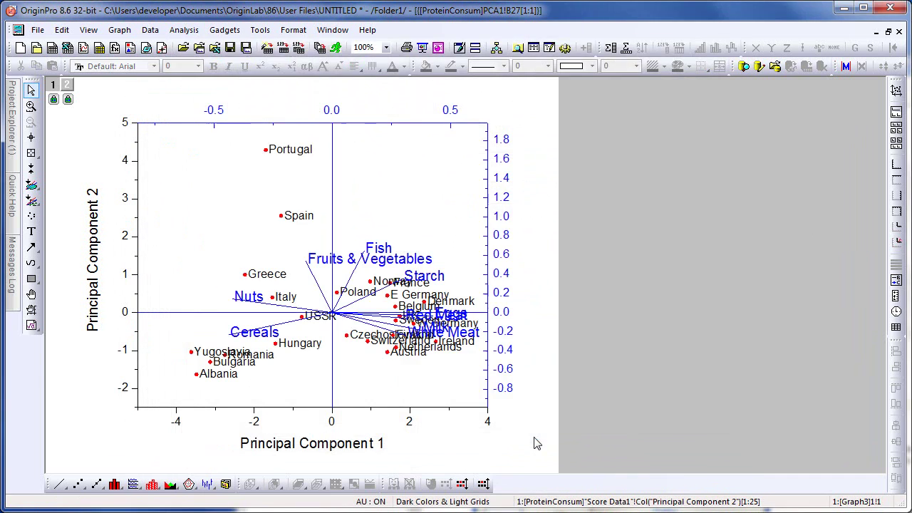